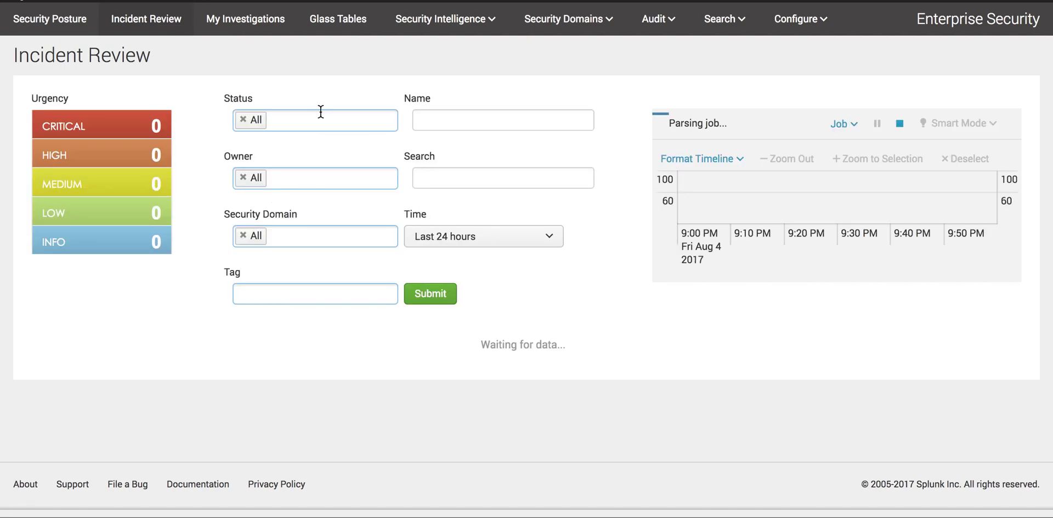
Step: Hide Critical and High urgency events from the 1,083 notable events list
scroll(466, 342, "down", 1)
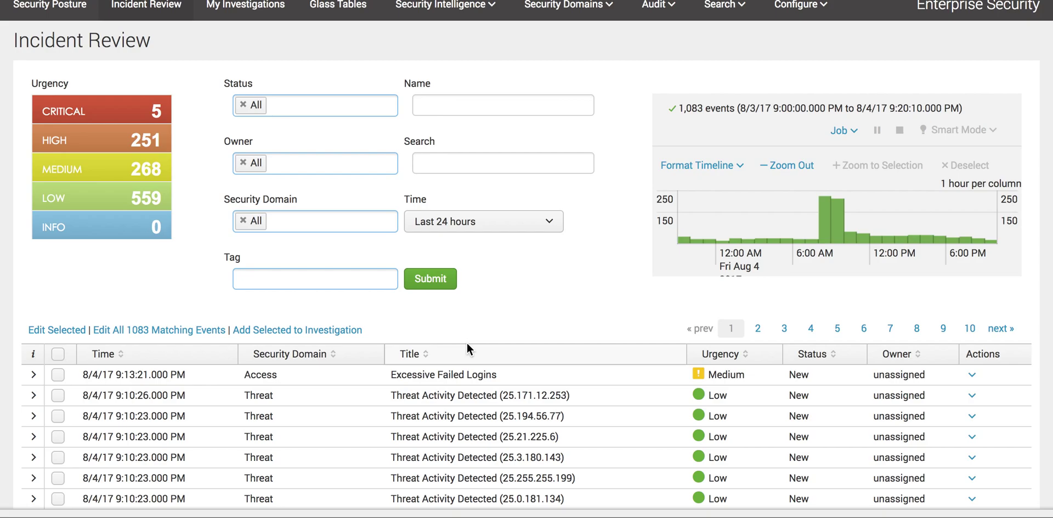
scroll(467, 342, "down", 3)
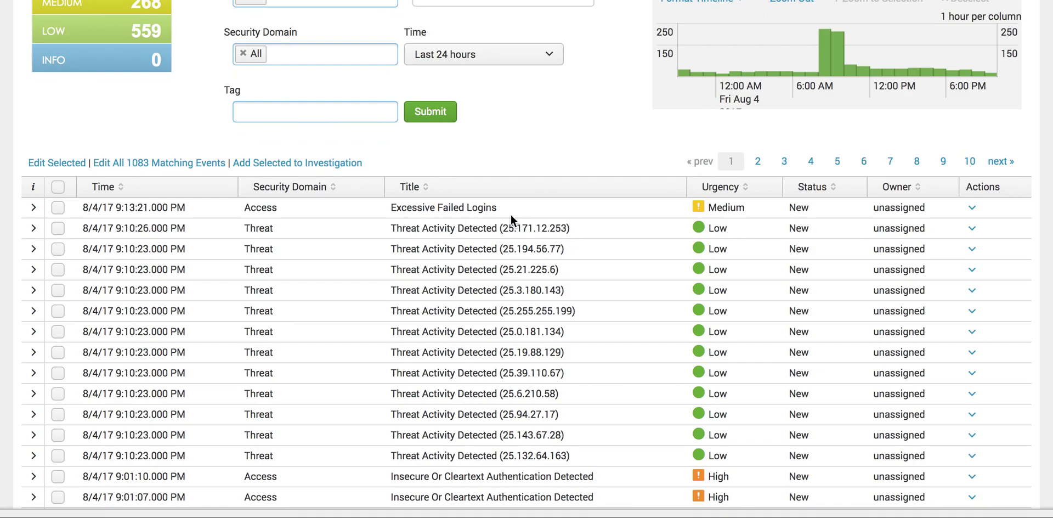
scroll(511, 214, "up", 3)
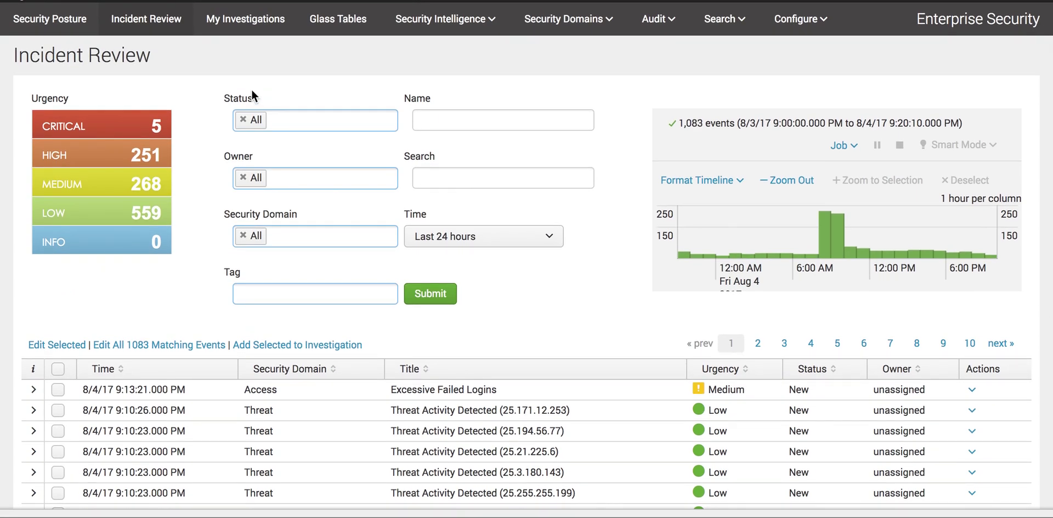
left_click(86, 127)
left_click(77, 161)
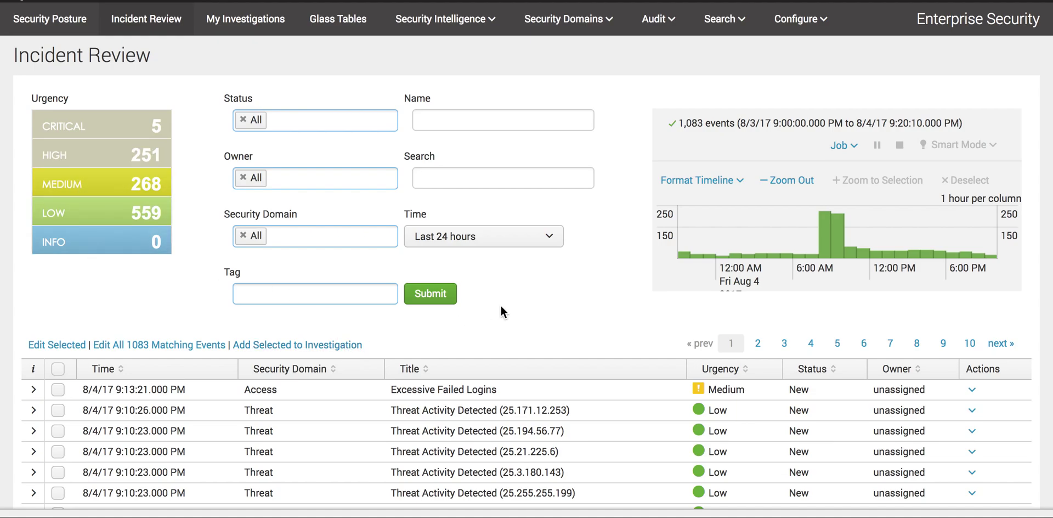
scroll(638, 404, "down", 2)
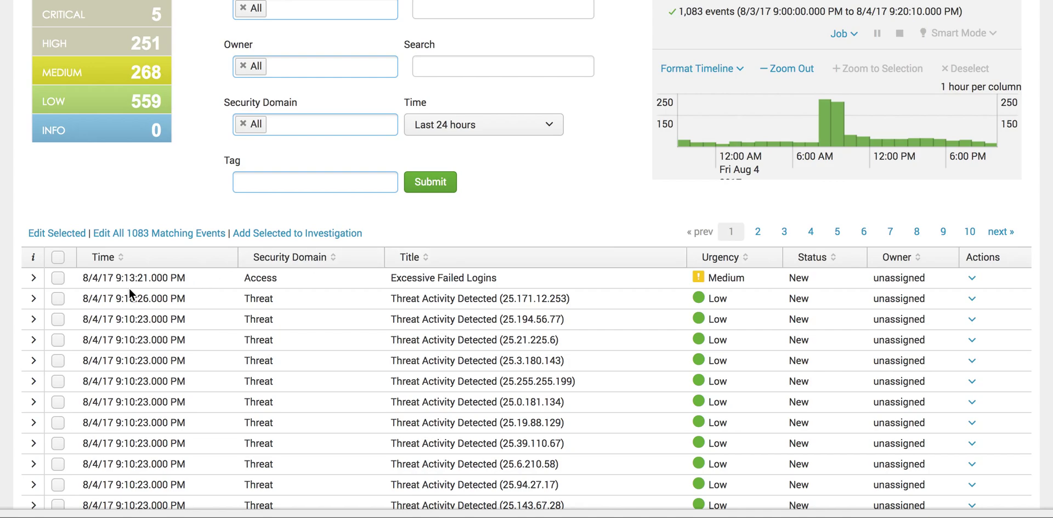
Step: Expand the Threat Activity Detected (25.171.12.253) event and inspect destination 214.210.64.75
left_click(33, 299)
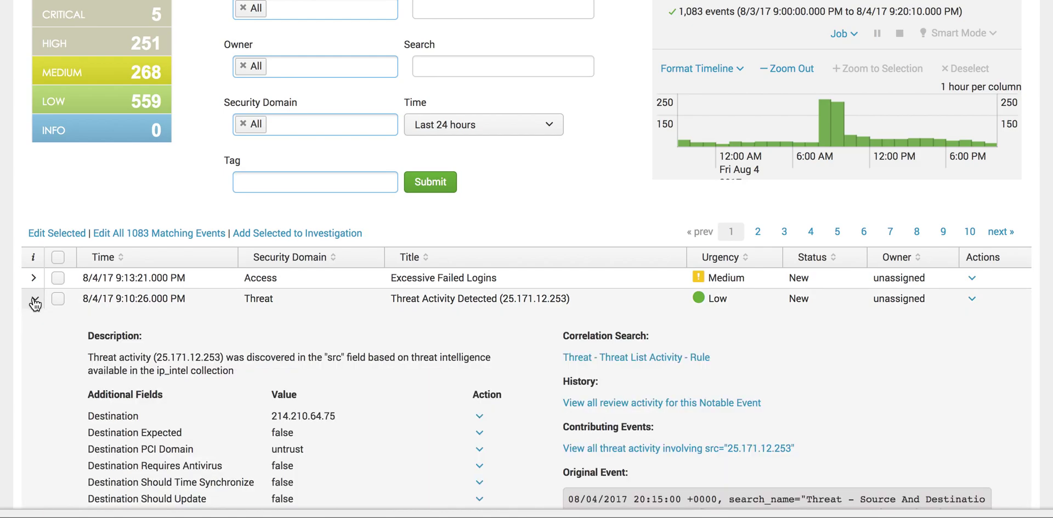
scroll(305, 382, "down", 4)
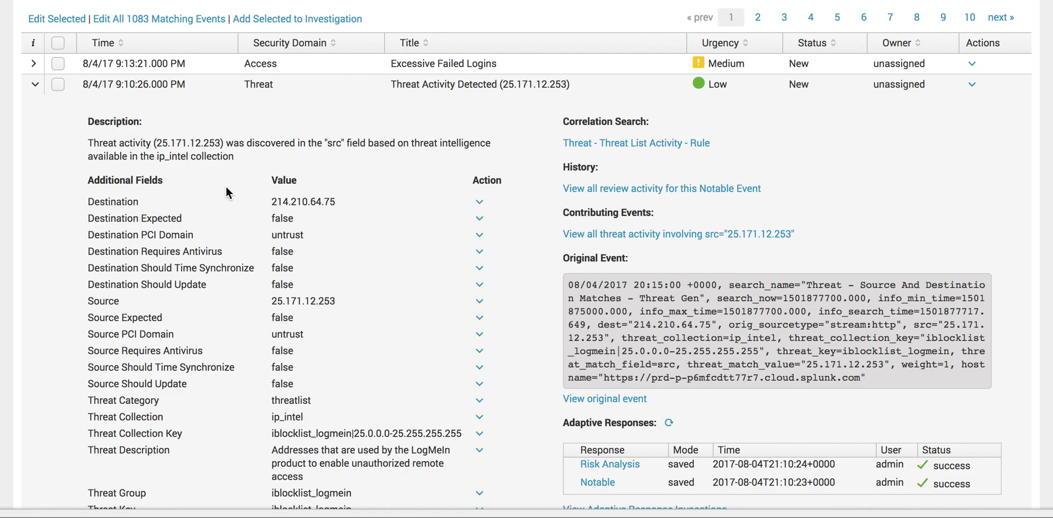
left_click_drag(267, 199, 348, 200)
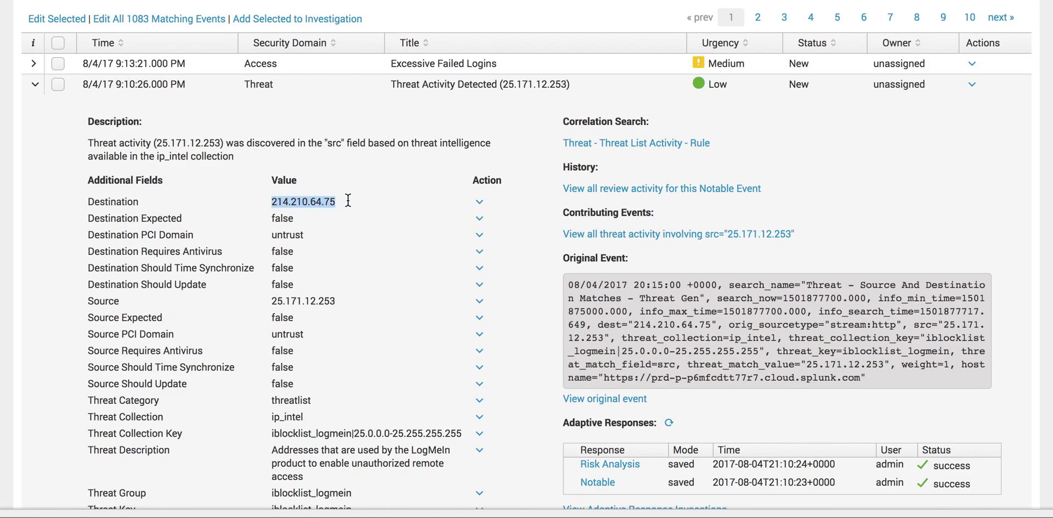
left_click(377, 281)
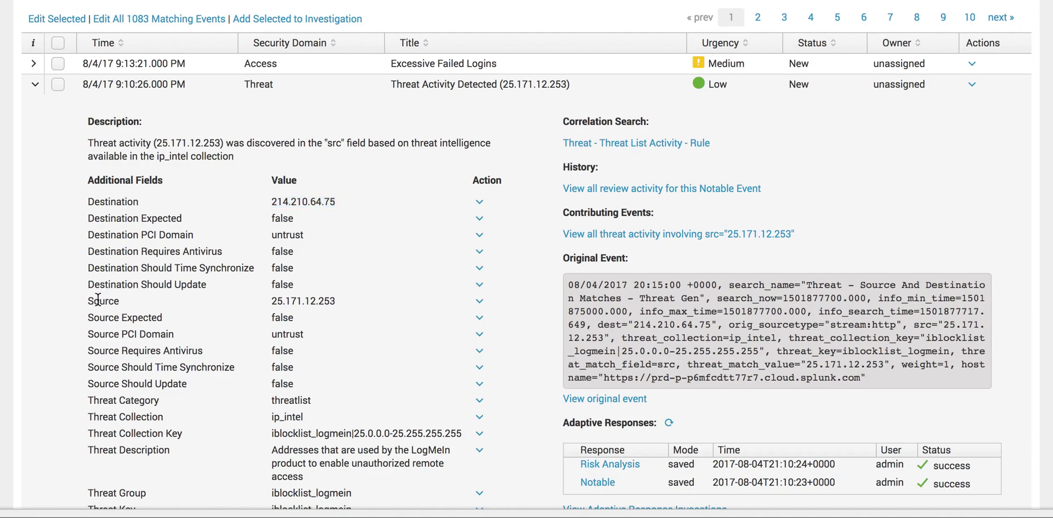
Step: Bring up the Action menu for the source address 25.171.12.253
left_click_drag(85, 301, 119, 301)
left_click(479, 301)
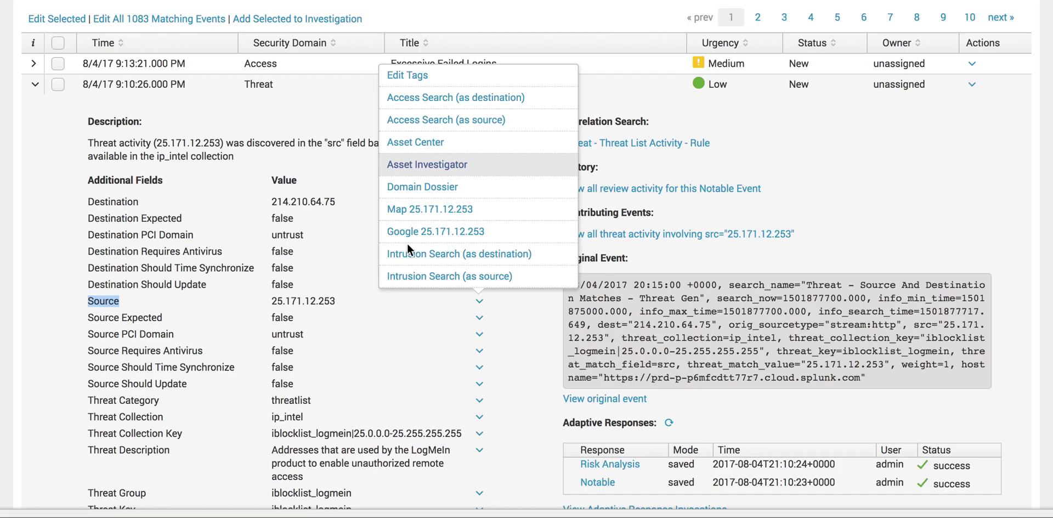
left_click(407, 242)
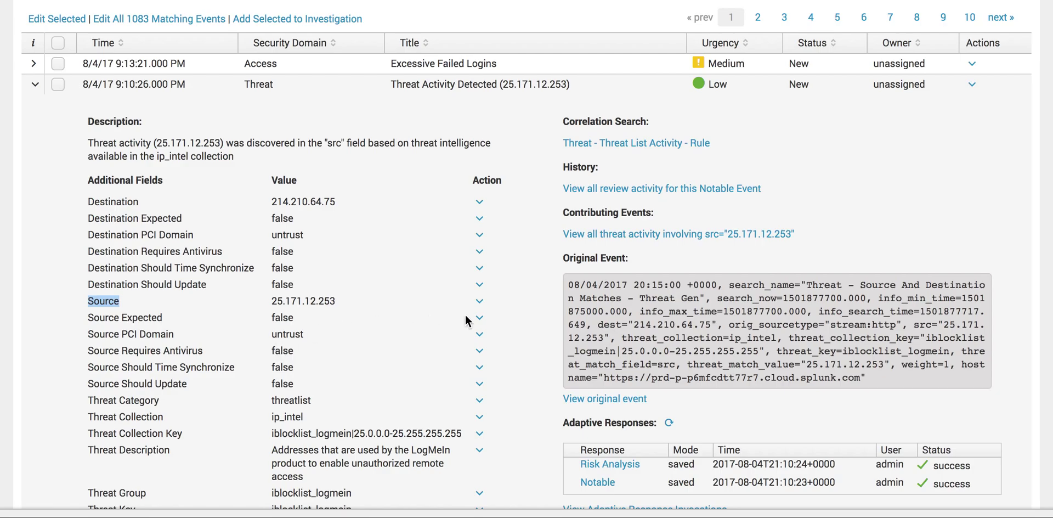
left_click(478, 301)
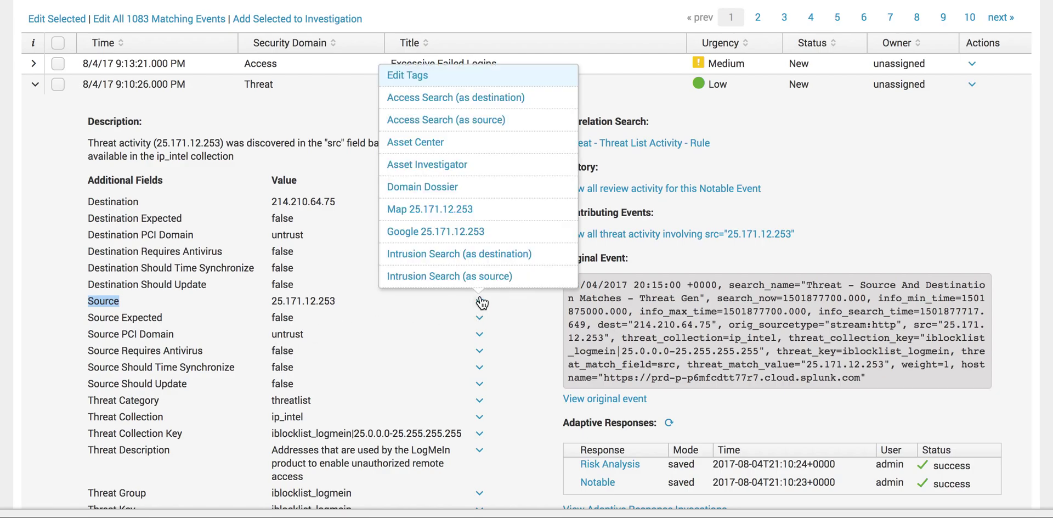
Step: Look up 25.171.12.253 in Domain Dossier and review its UK Ministry of Defence whois record
left_click(433, 187)
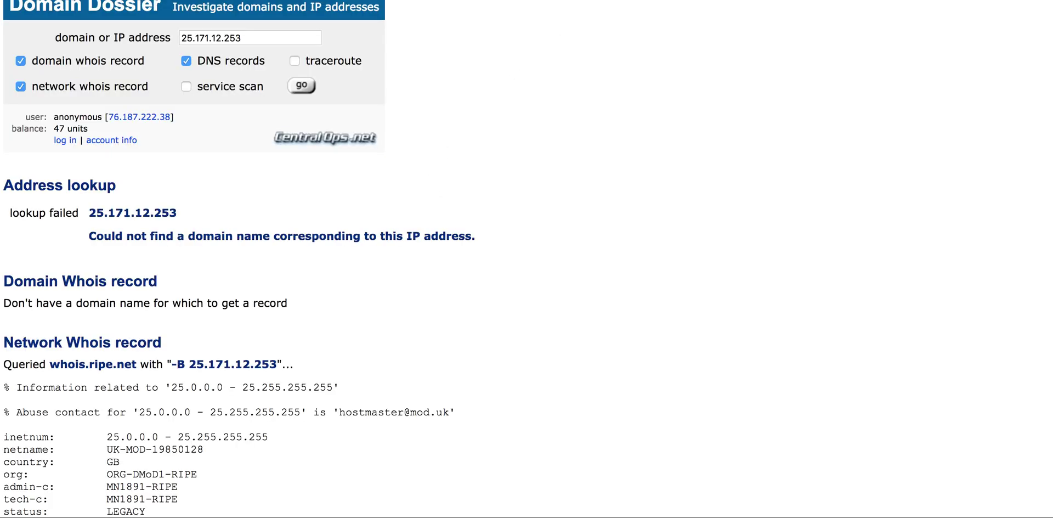
scroll(395, 226, "down", 5)
scroll(396, 231, "down", 2)
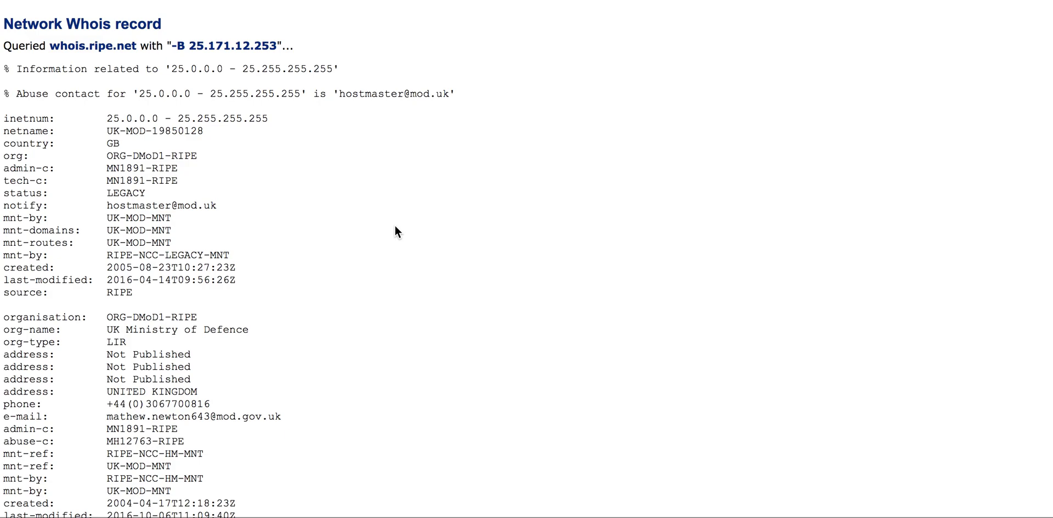
scroll(154, 258, "down", 4)
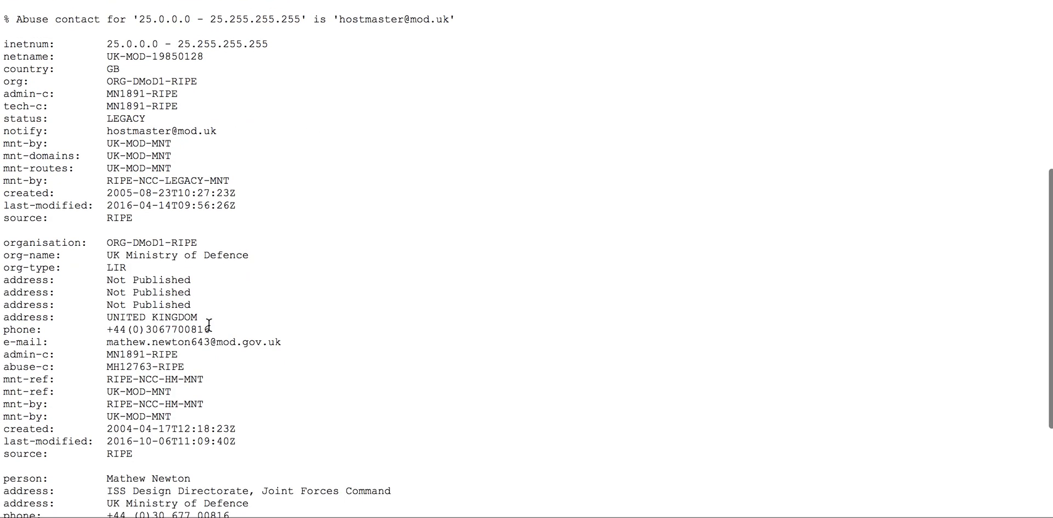
left_click_drag(132, 214, 163, 290)
scroll(265, 324, "down", 2)
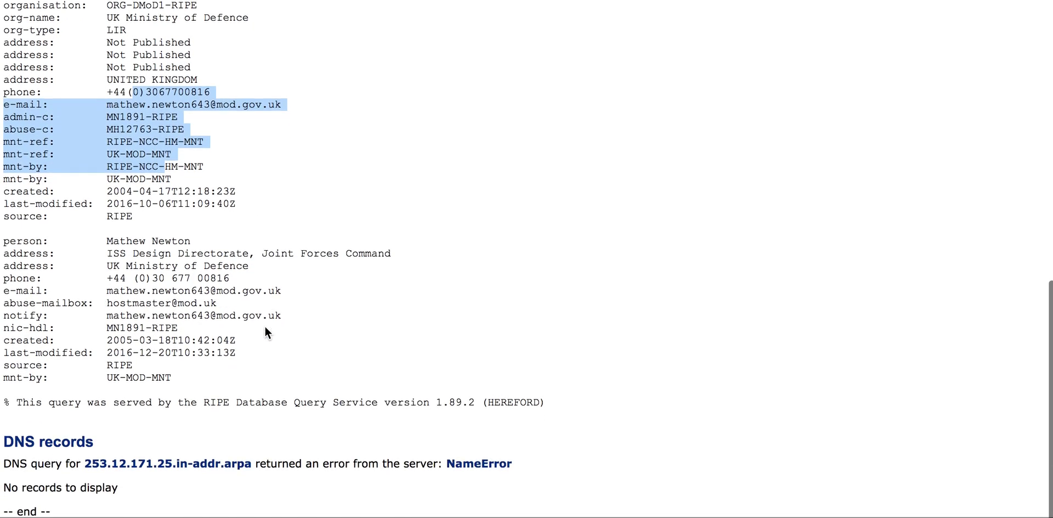
scroll(265, 326, "up", 5)
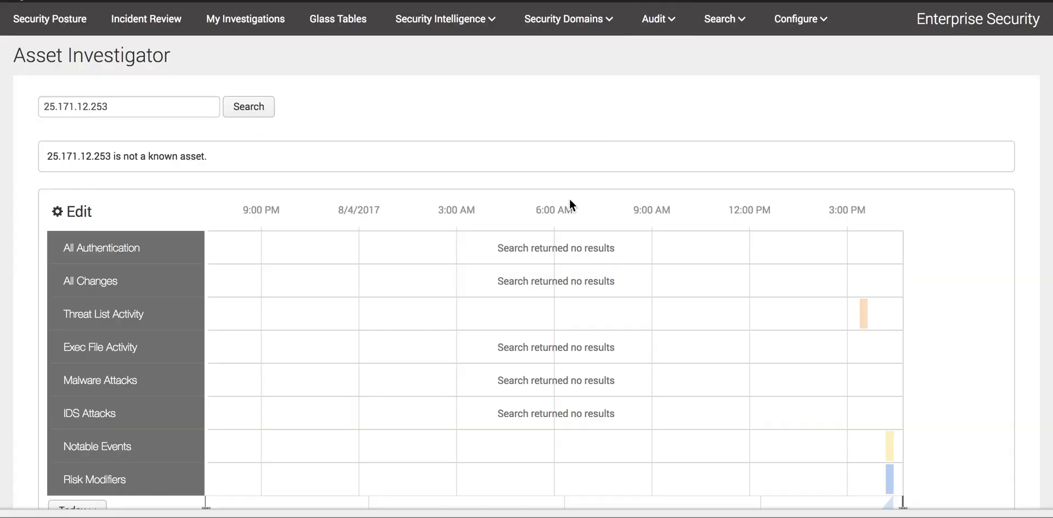
Step: Review the Asset Investigator timeline for 25.171.12.253: threat list, notable event and risk activity only
scroll(570, 199, "down", 1)
scroll(274, 406, "down", 3)
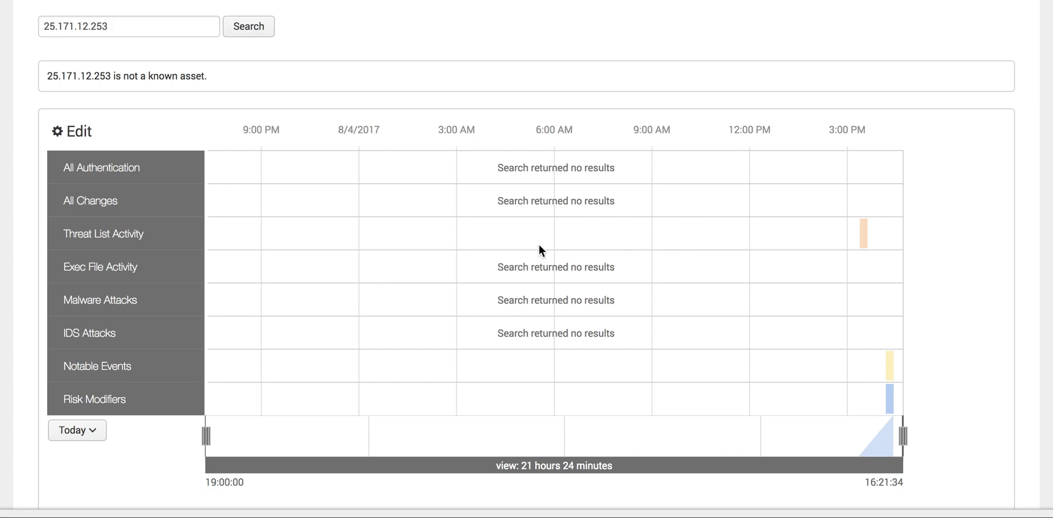
scroll(539, 245, "up", 2)
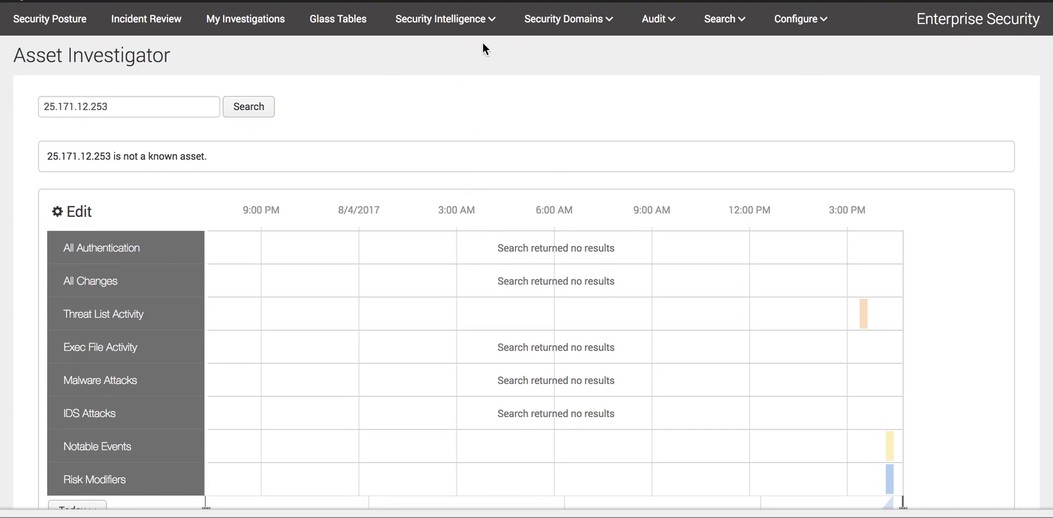
Step: Open Security Domains > Endpoint > Malware Center and review its infection panels
left_click(669, 22)
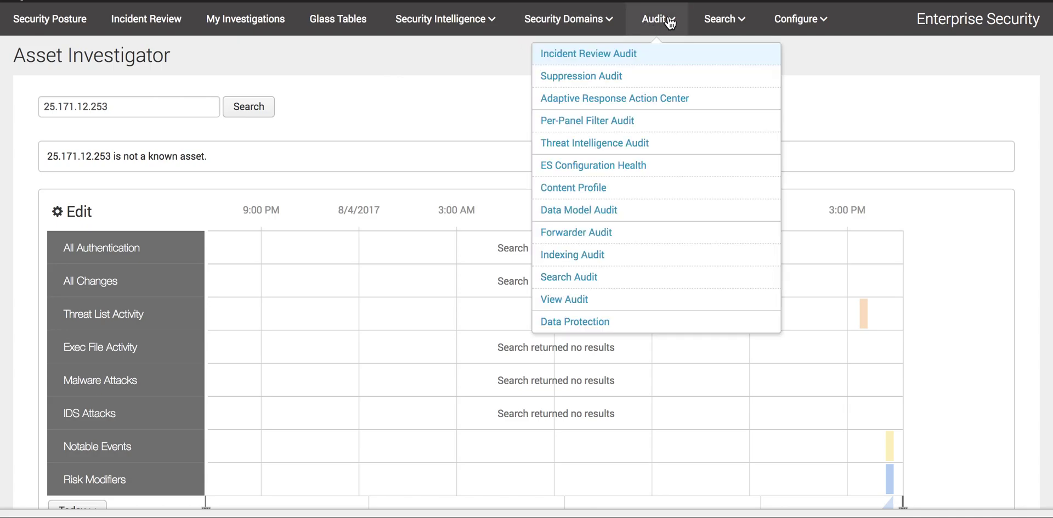
left_click(585, 30)
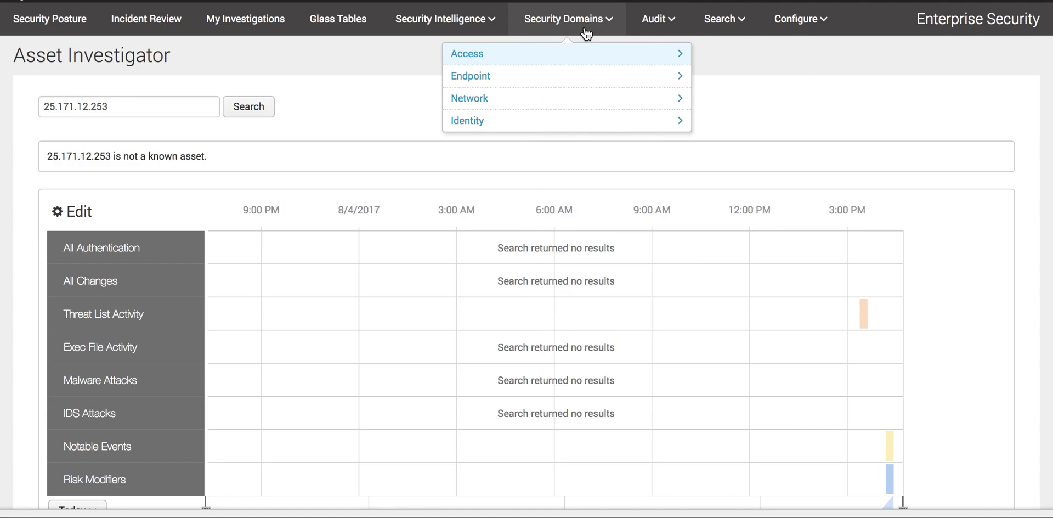
left_click(504, 82)
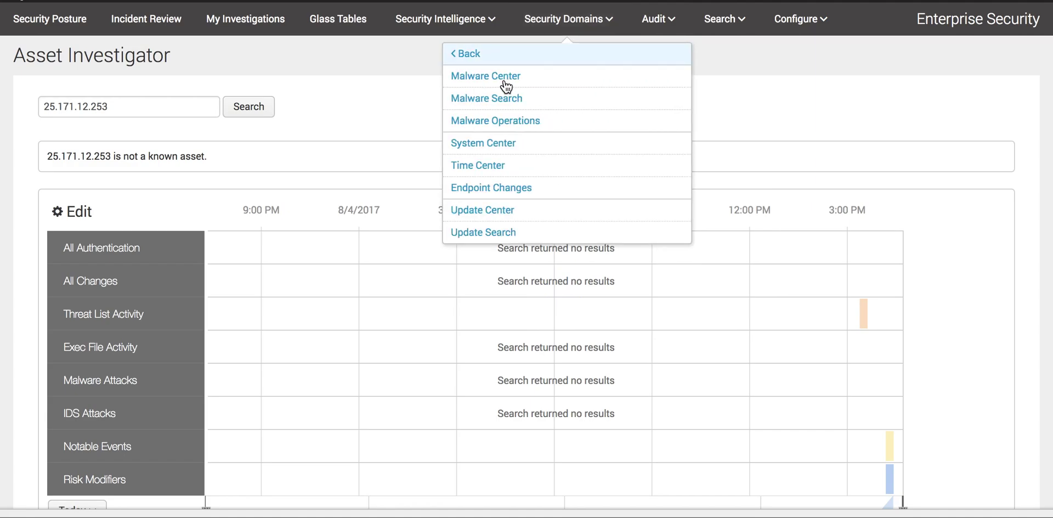
left_click(506, 82)
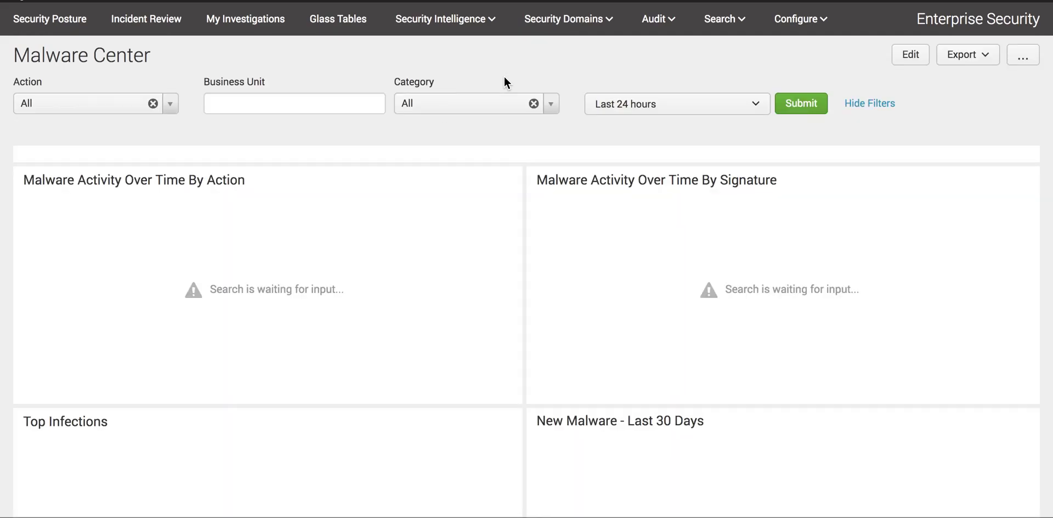
scroll(435, 254, "down", 1)
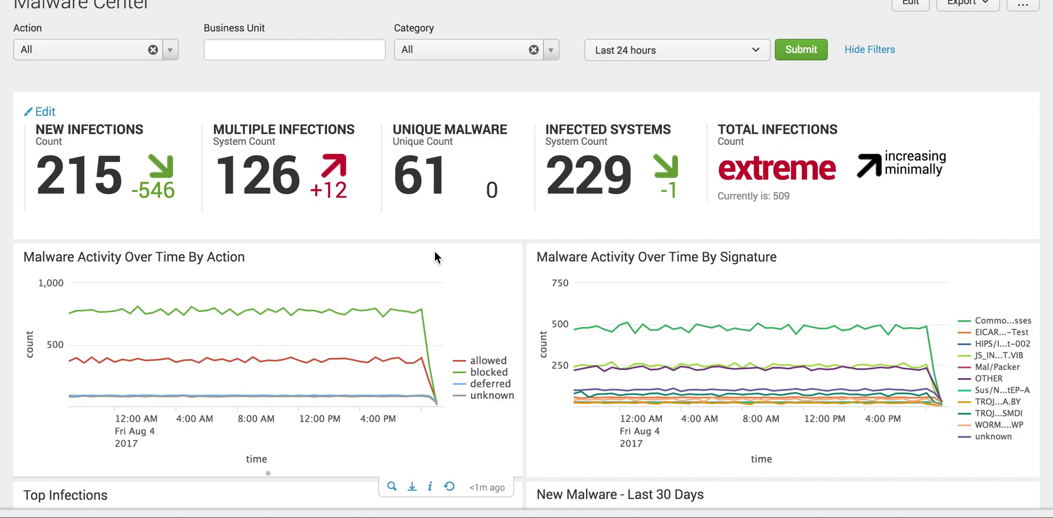
scroll(434, 254, "down", 3)
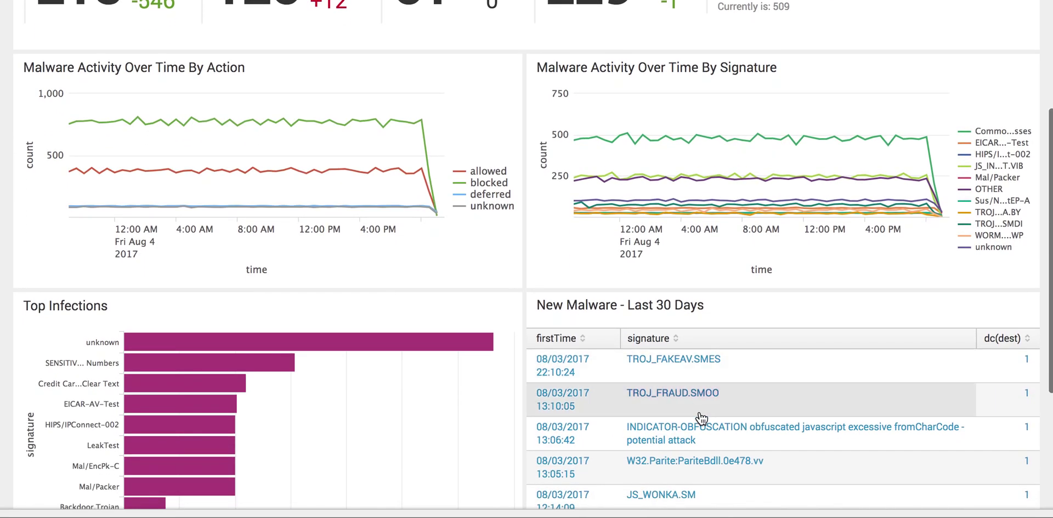
scroll(698, 415, "down", 2)
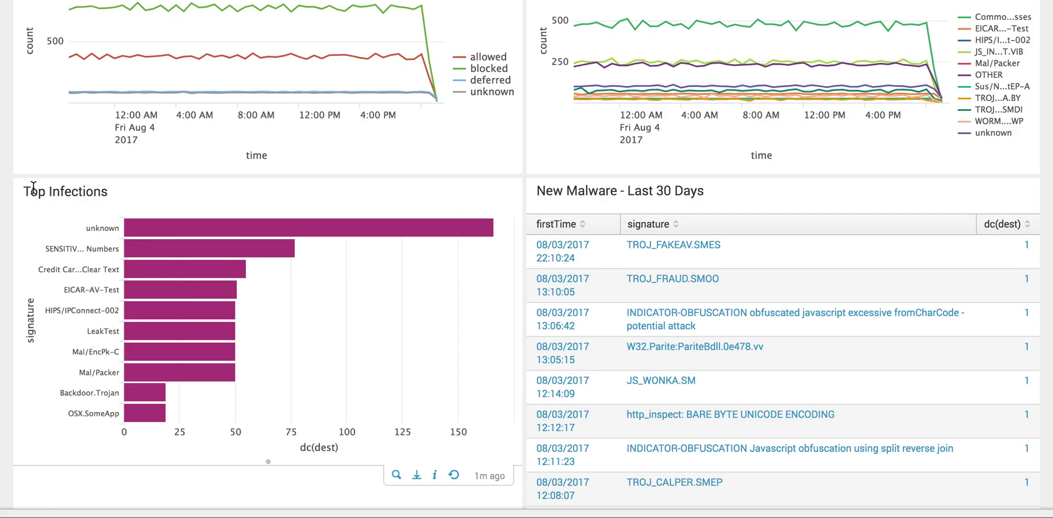
scroll(34, 187, "up", 5)
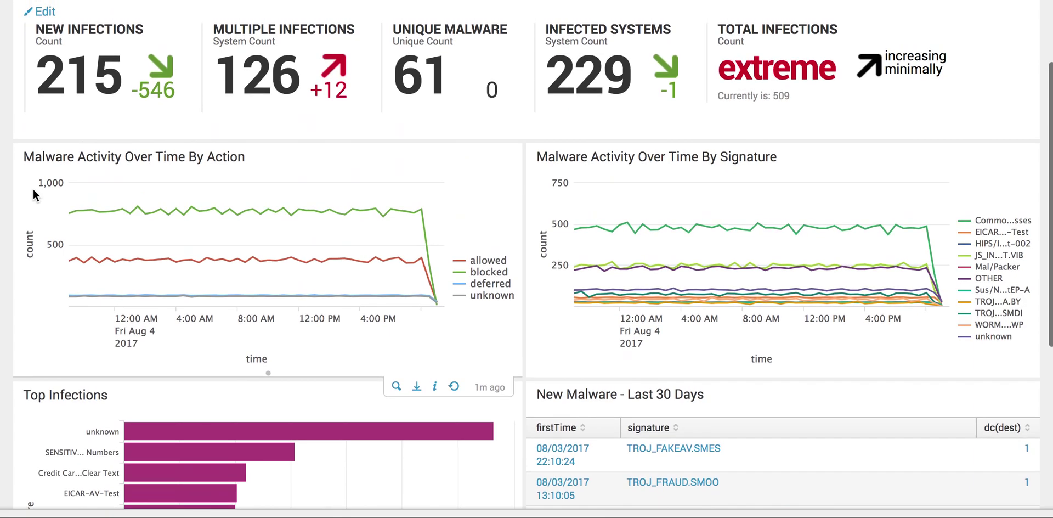
scroll(32, 189, "up", 4)
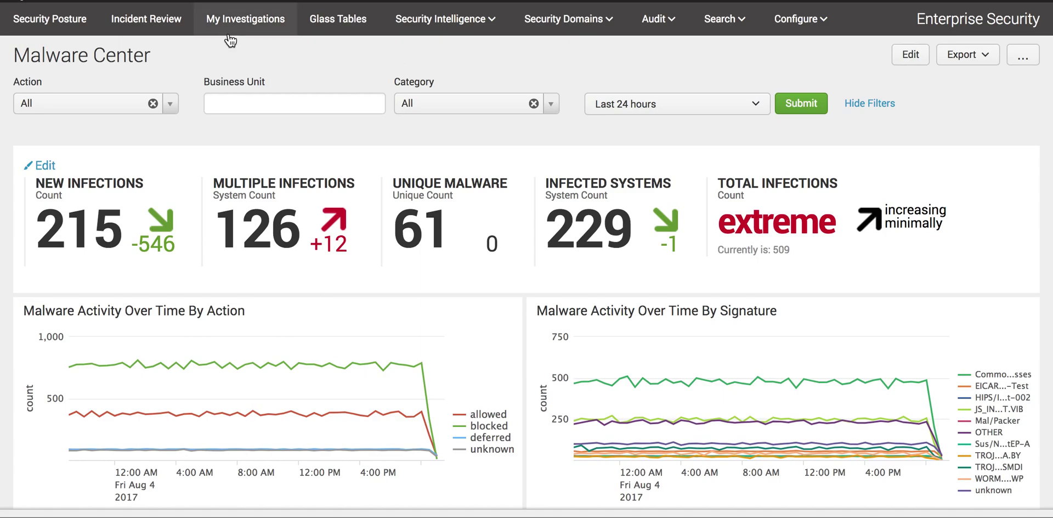
Step: Return to Incident Review and select the Threat Activity Detected (25.0.181.134) event
left_click(159, 26)
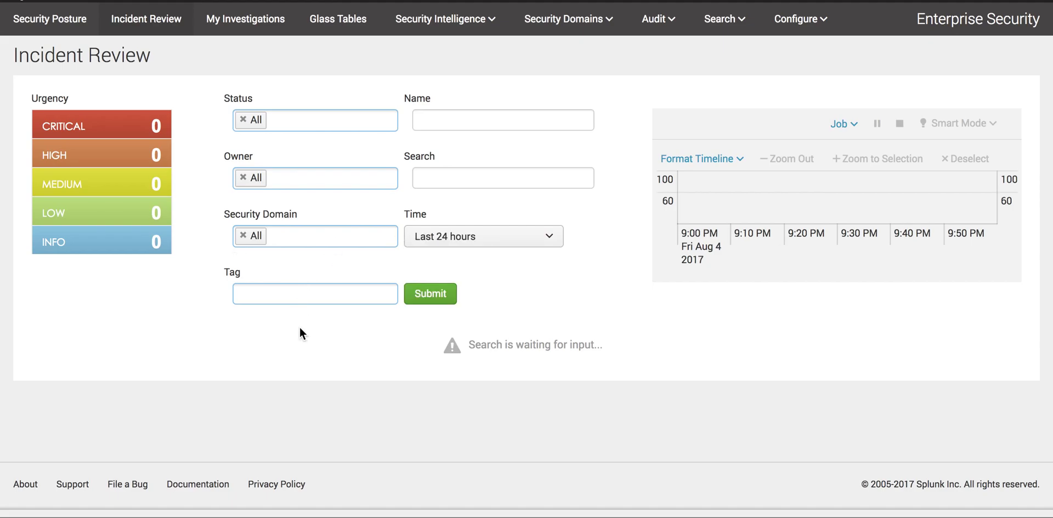
scroll(301, 334, "down", 1)
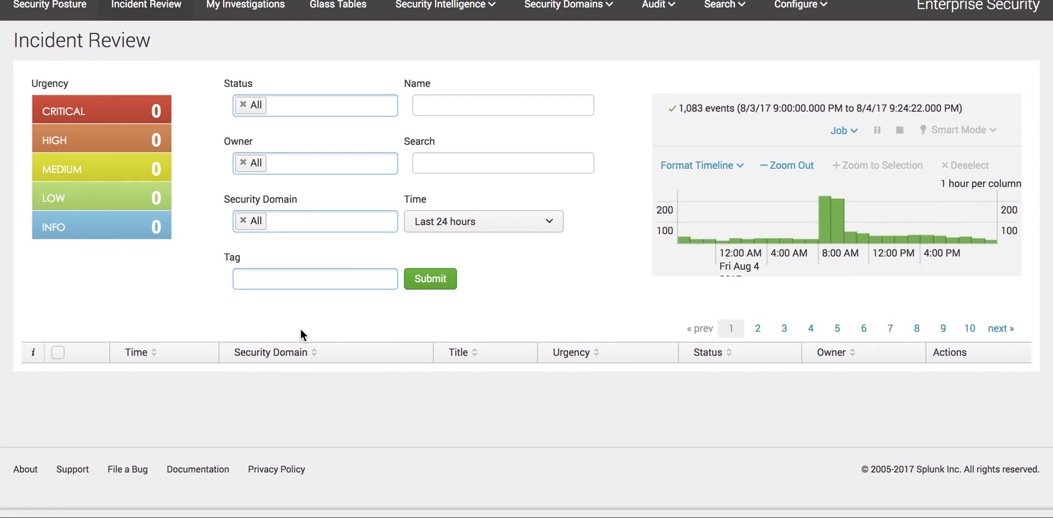
scroll(147, 261, "down", 5)
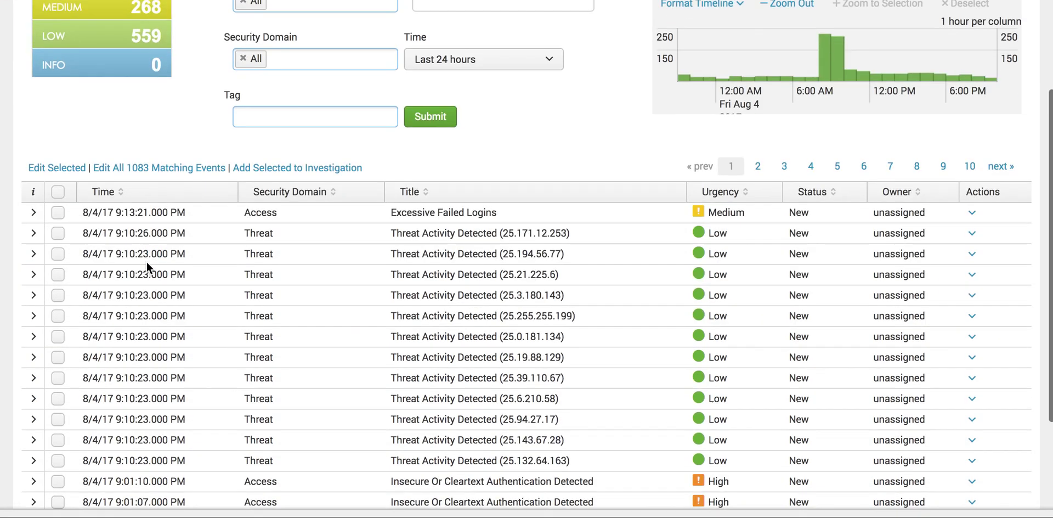
left_click(57, 234)
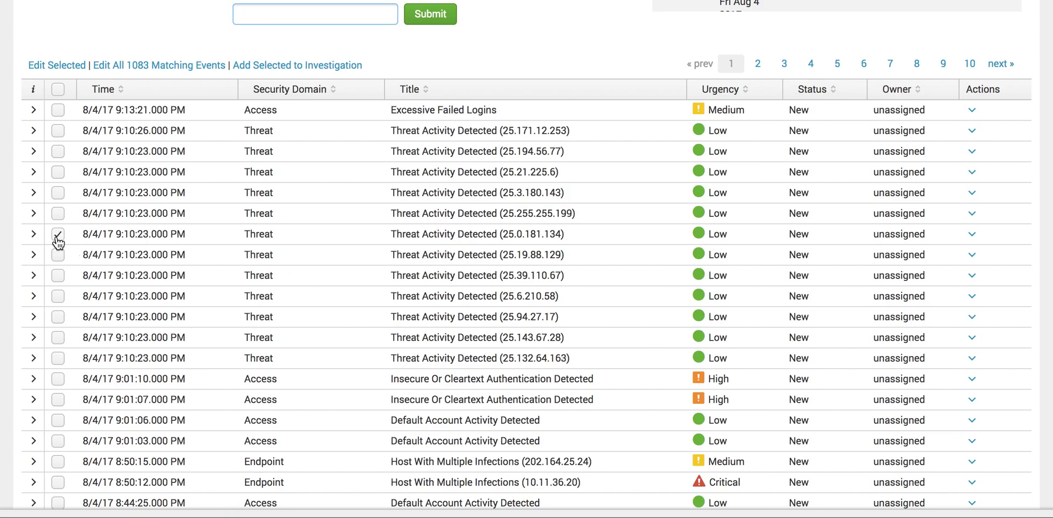
scroll(550, 202, "up", 2)
scroll(550, 198, "up", 3)
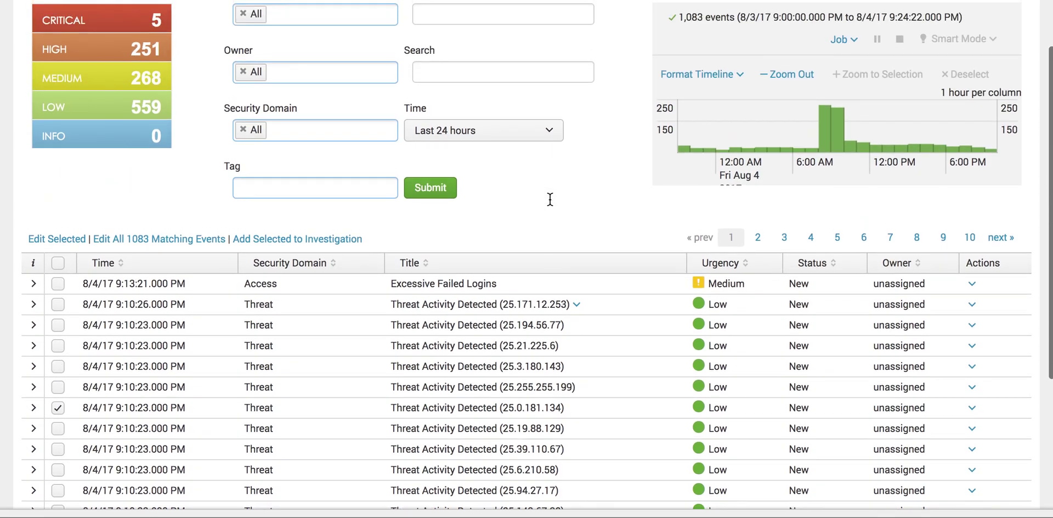
scroll(531, 205, "down", 3)
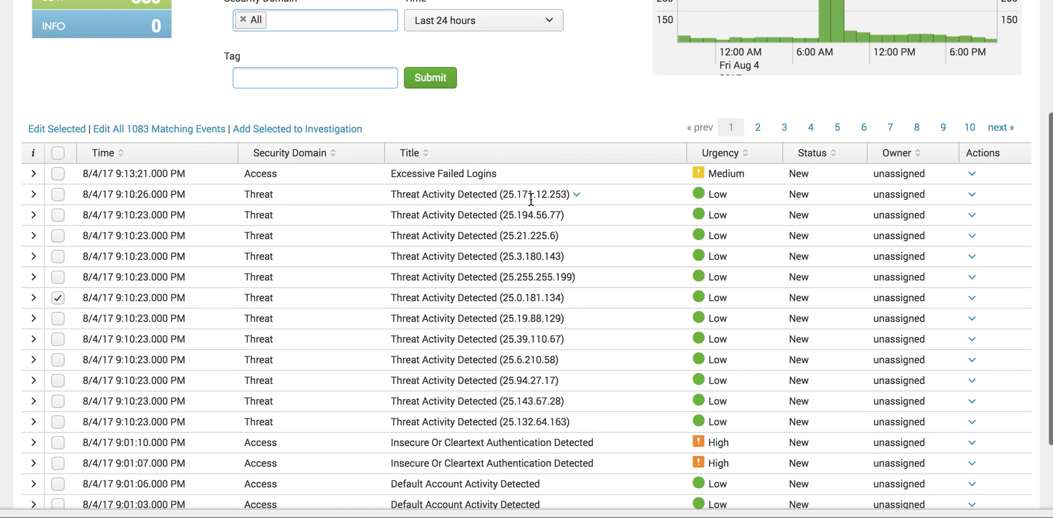
Step: Edit the selected event: status Resolved, urgency Low, owner Administrator, comment 'No threat found'
left_click(60, 129)
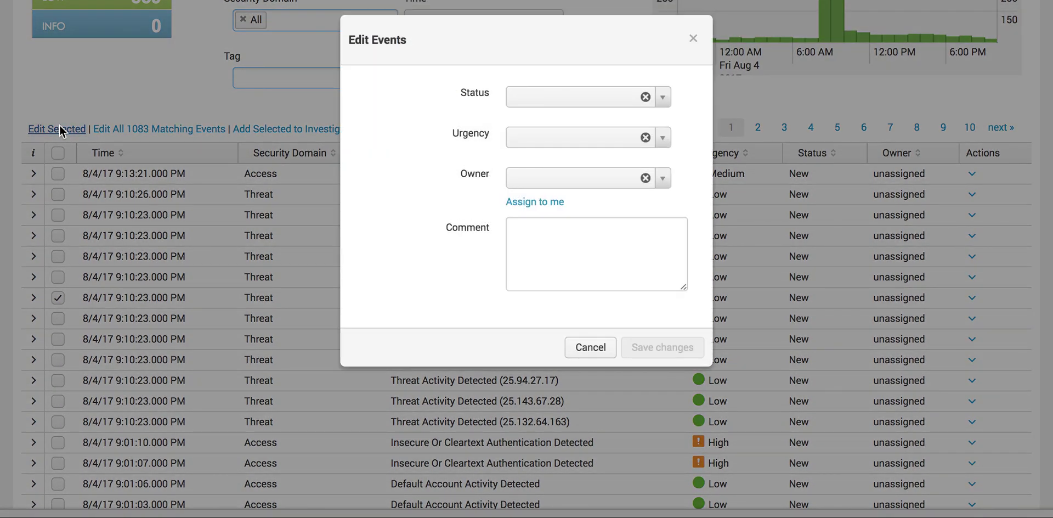
left_click(566, 94)
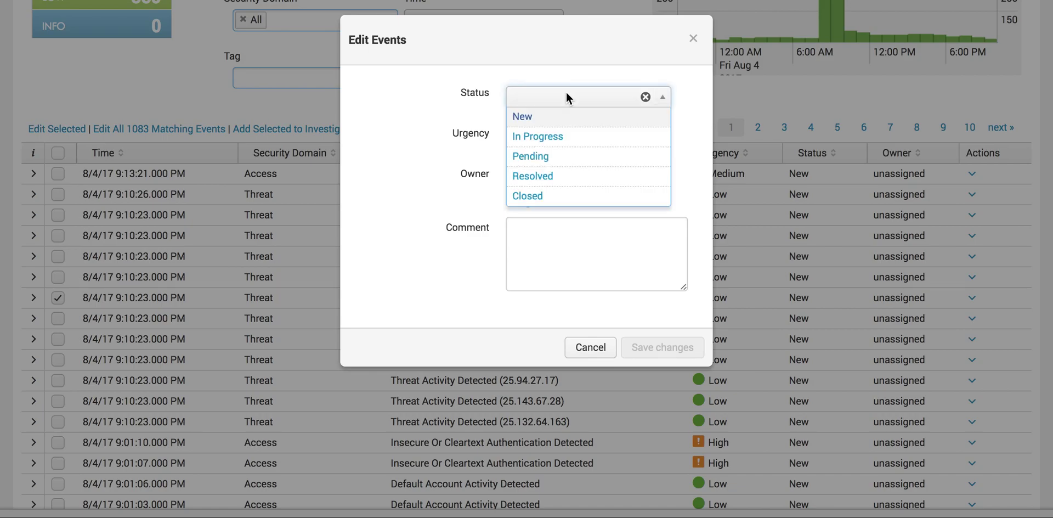
left_click(543, 176)
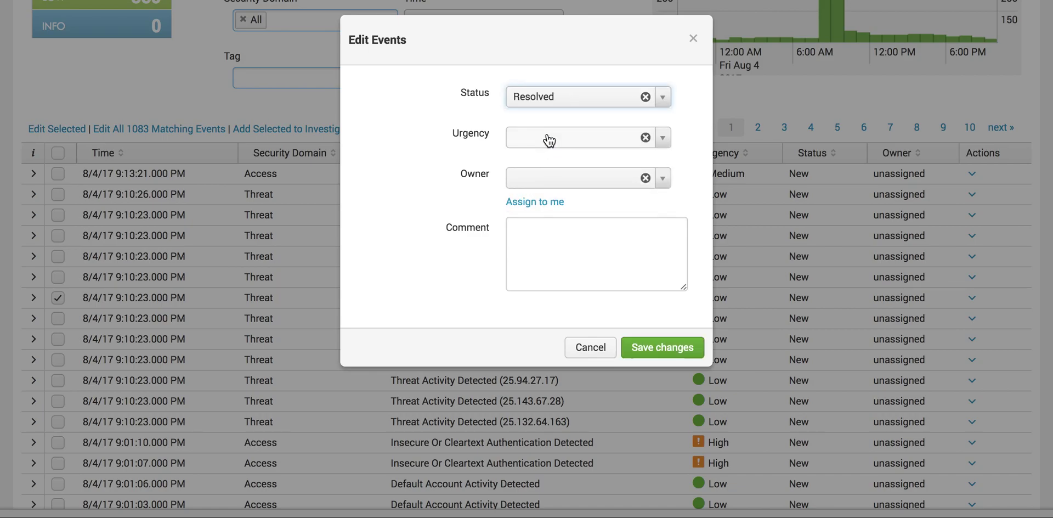
left_click(547, 138)
left_click(545, 159)
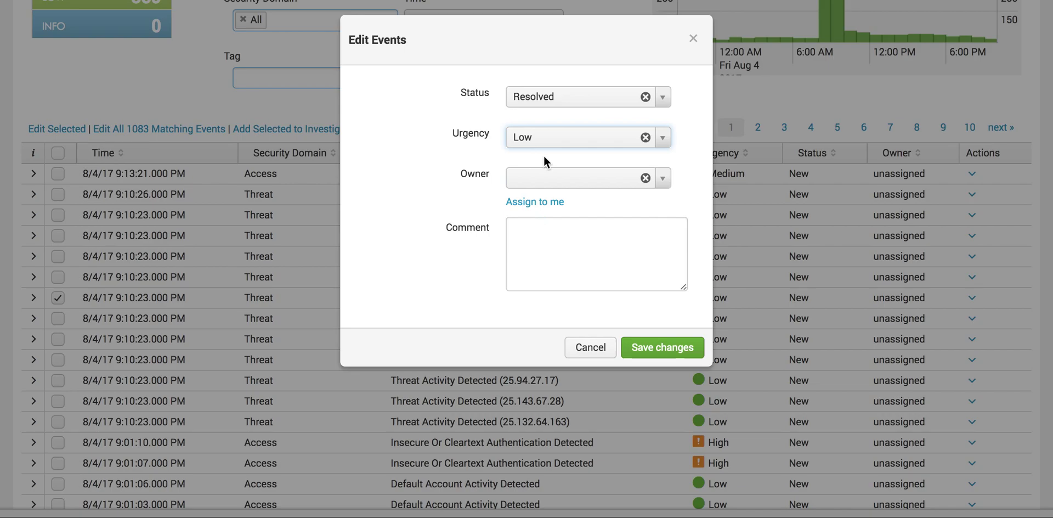
left_click(542, 184)
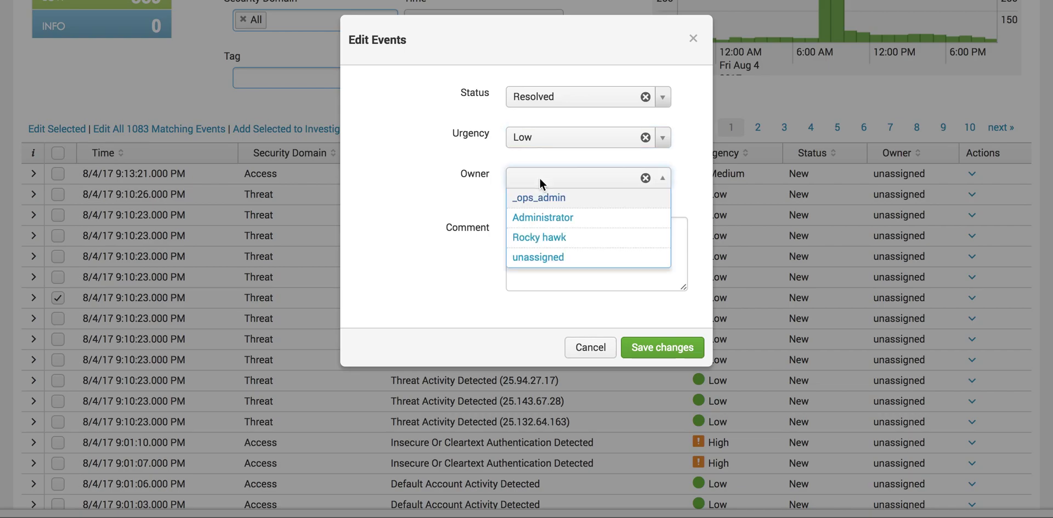
left_click(538, 218)
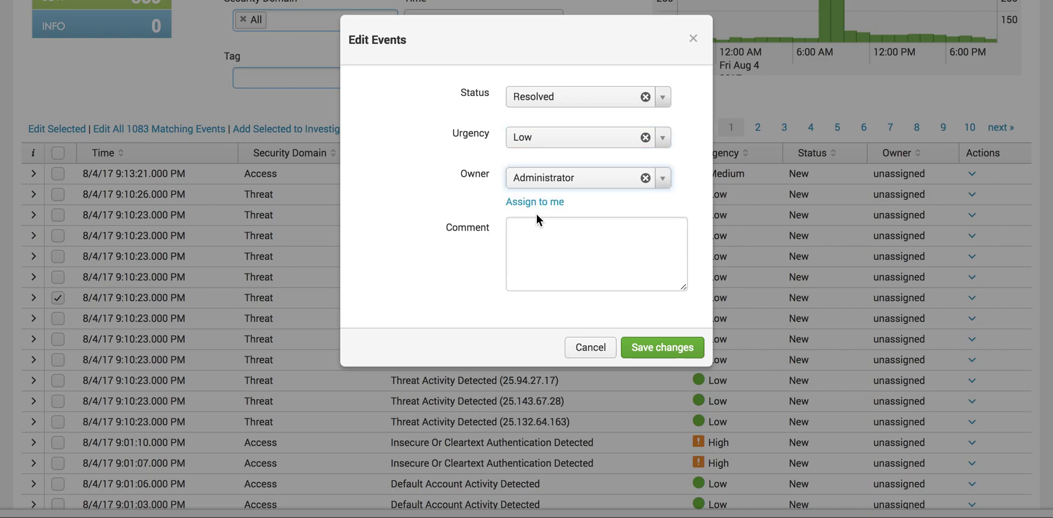
left_click(538, 245)
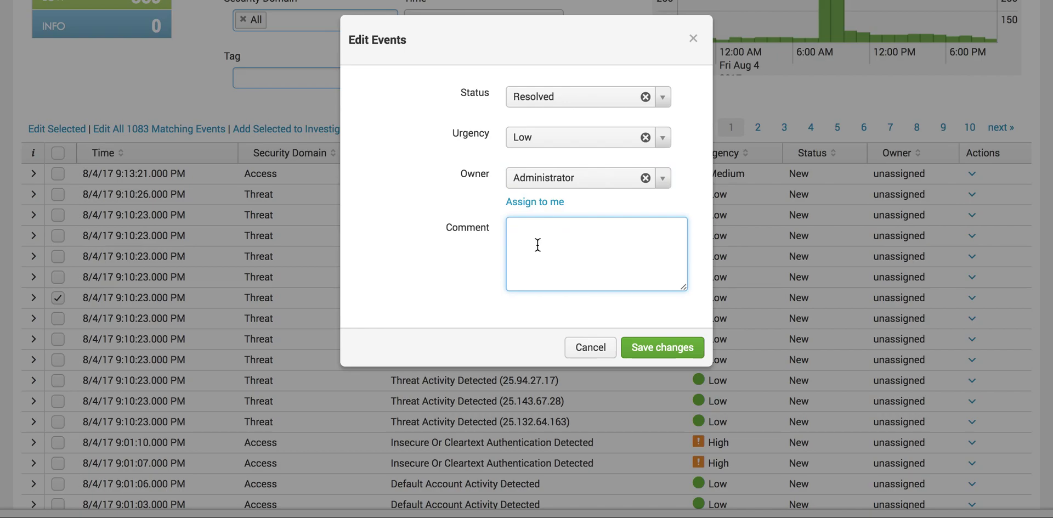
type("No threat")
key("BackSpace")
type("t found")
Step: Save the edits and confirm the 25.0.181.134 event now shows Resolved and Administrator-owned
left_click(672, 349)
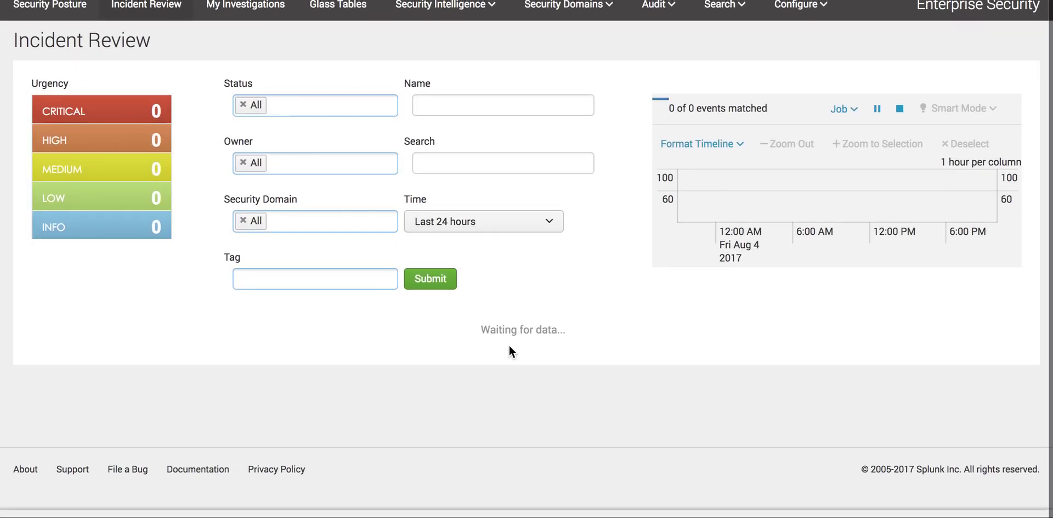
scroll(428, 361, "down", 5)
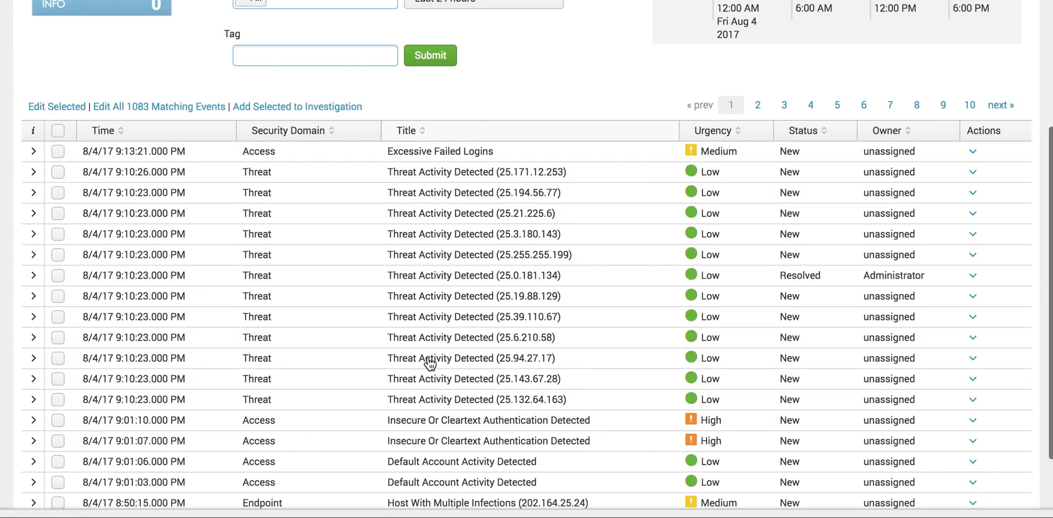
scroll(430, 363, "down", 3)
scroll(315, 352, "up", 2)
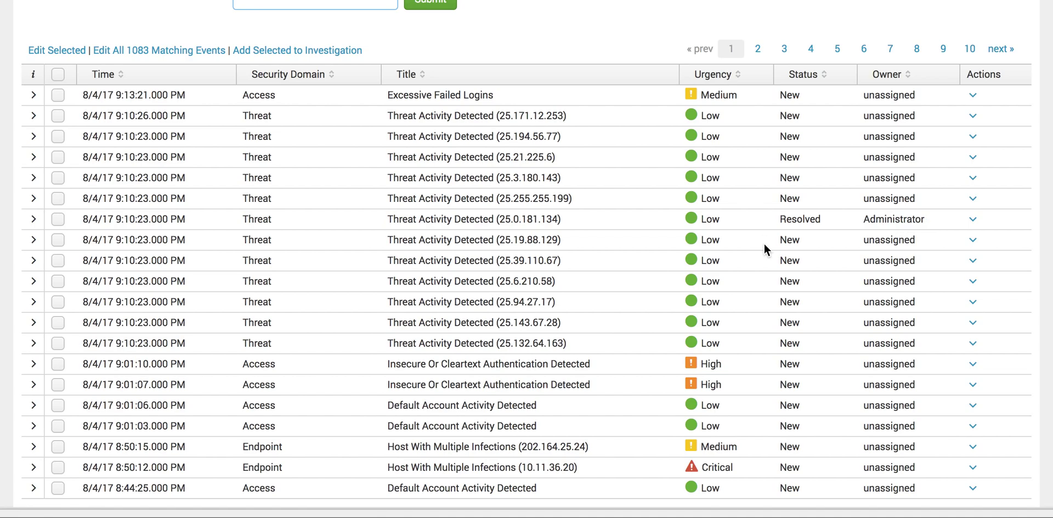
scroll(721, 106, "up", 5)
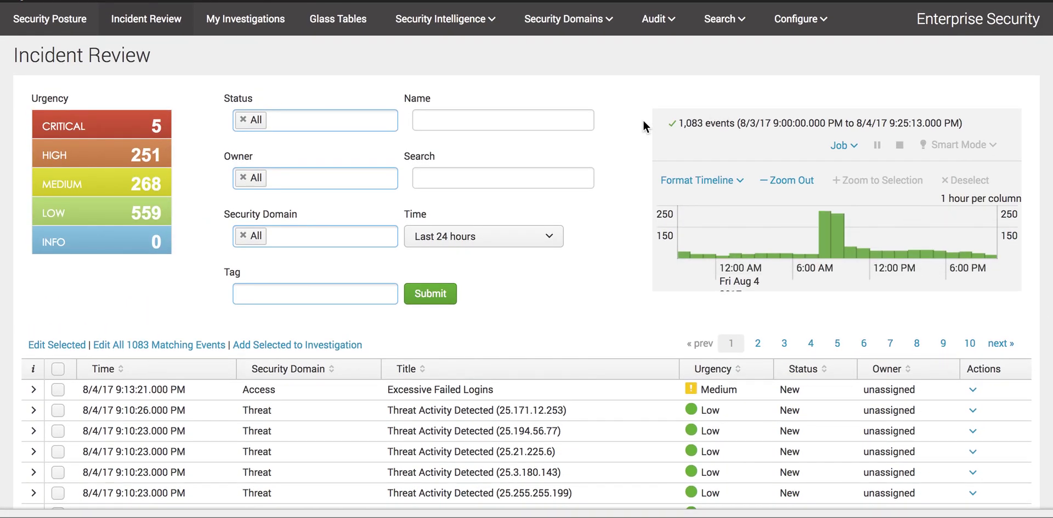
scroll(542, 284, "down", 1)
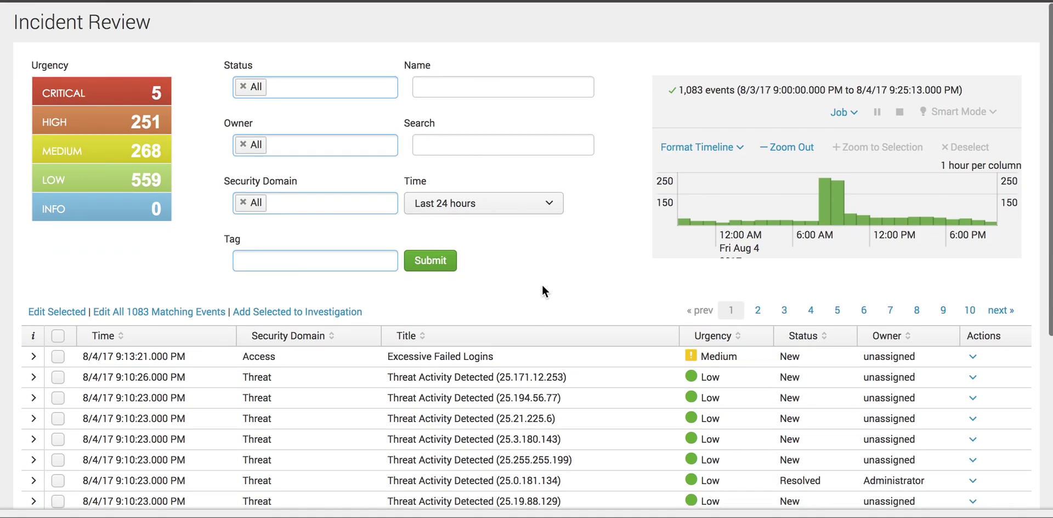
scroll(586, 45, "up", 1)
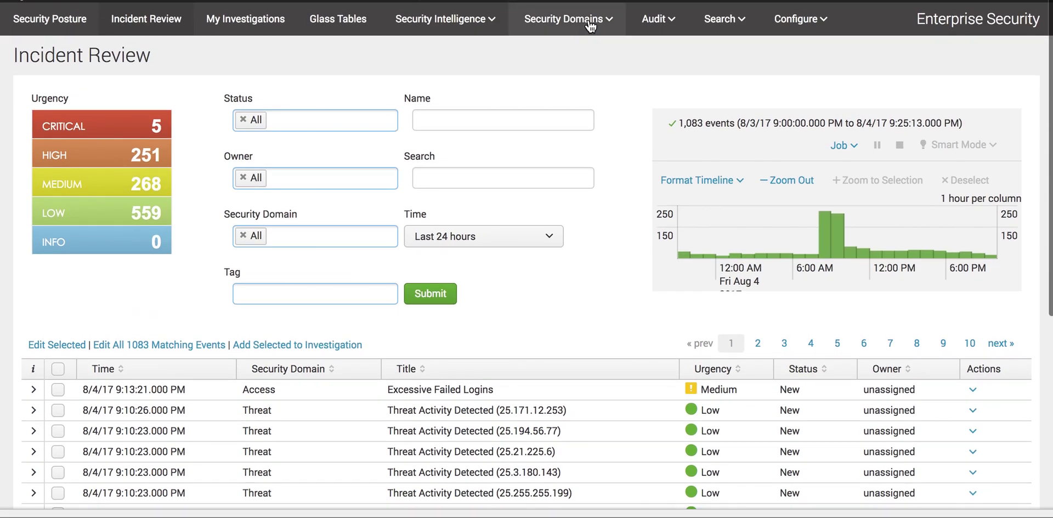